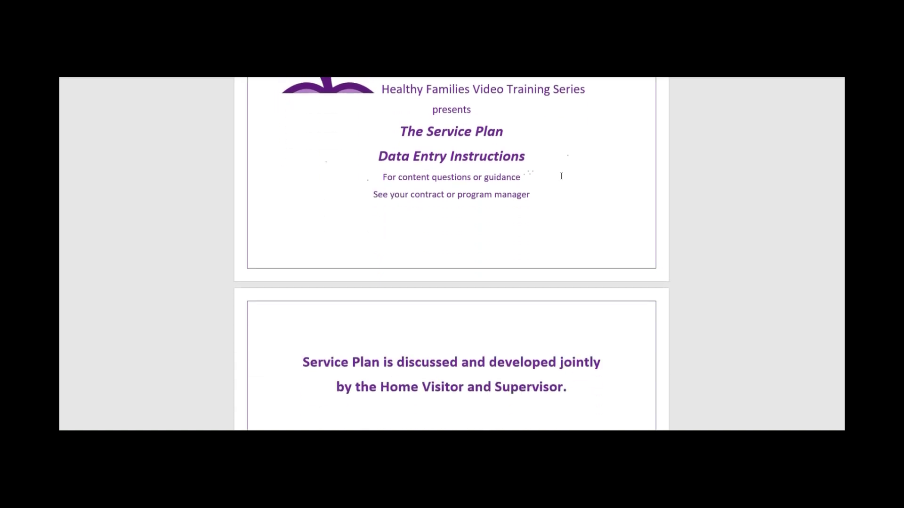
scroll(561, 176, "down", 2)
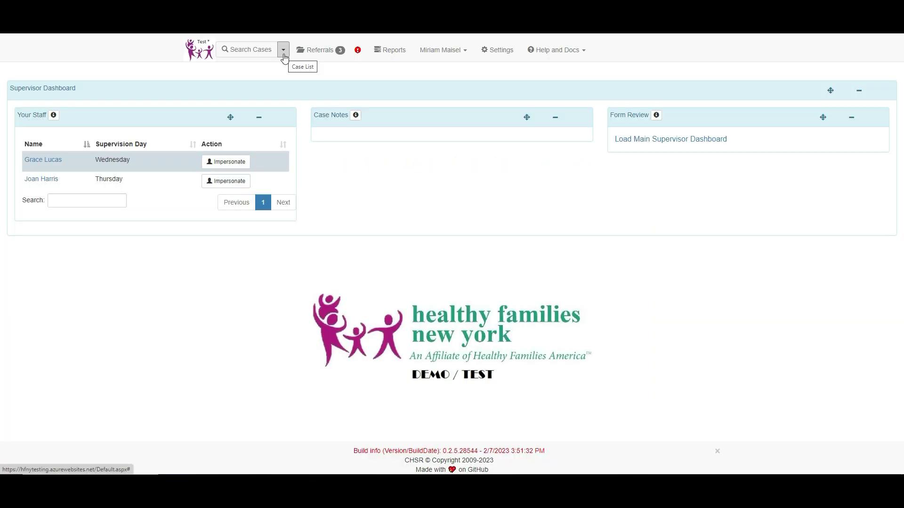
Open the top case from the Search Cases list and show its Forms tab.
left_click(284, 56)
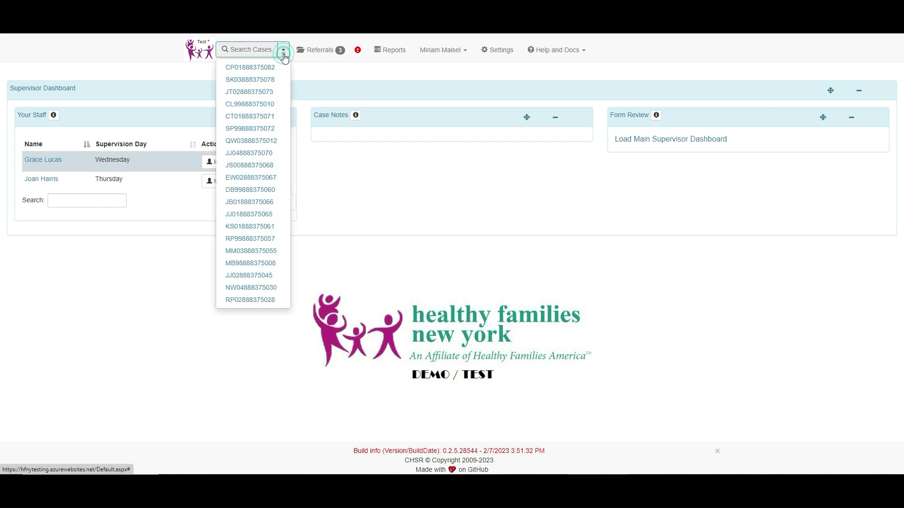
left_click(261, 71)
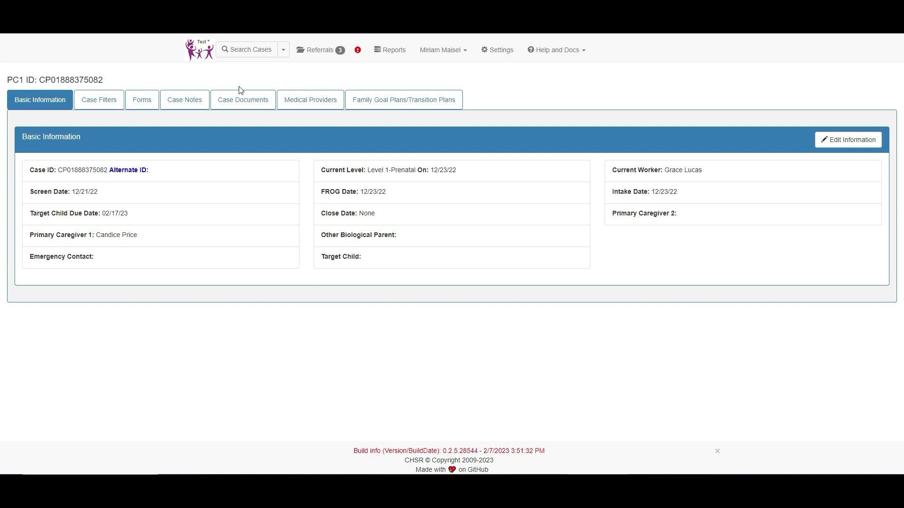
left_click(144, 105)
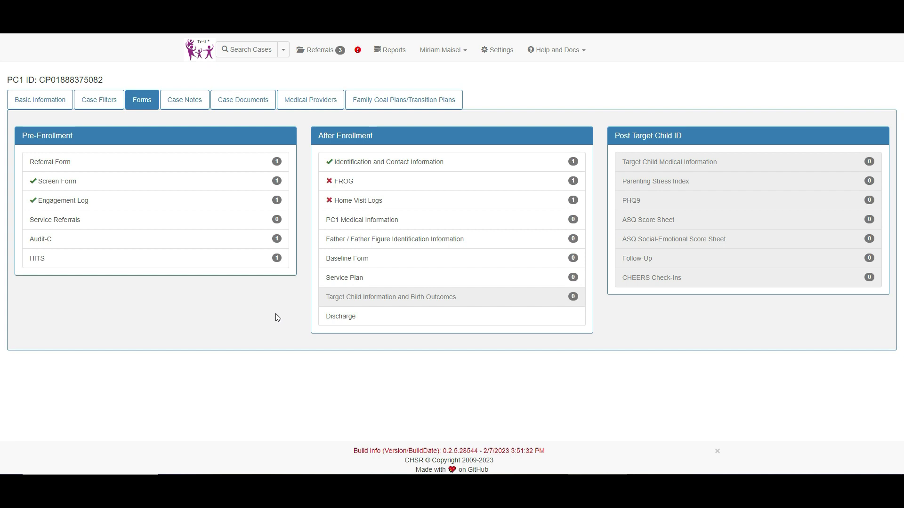
Open the case's Service Plan records and start a new HFA Service Plan entry.
left_click(342, 279)
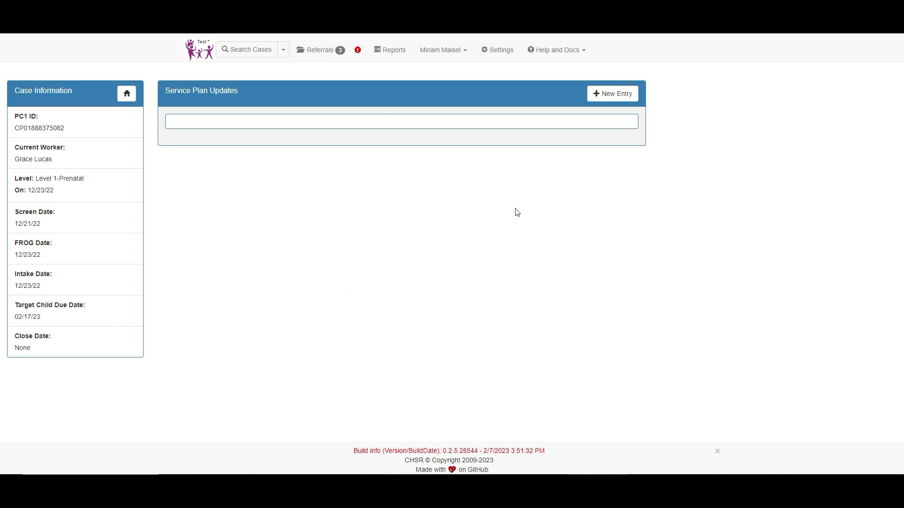
left_click(611, 95)
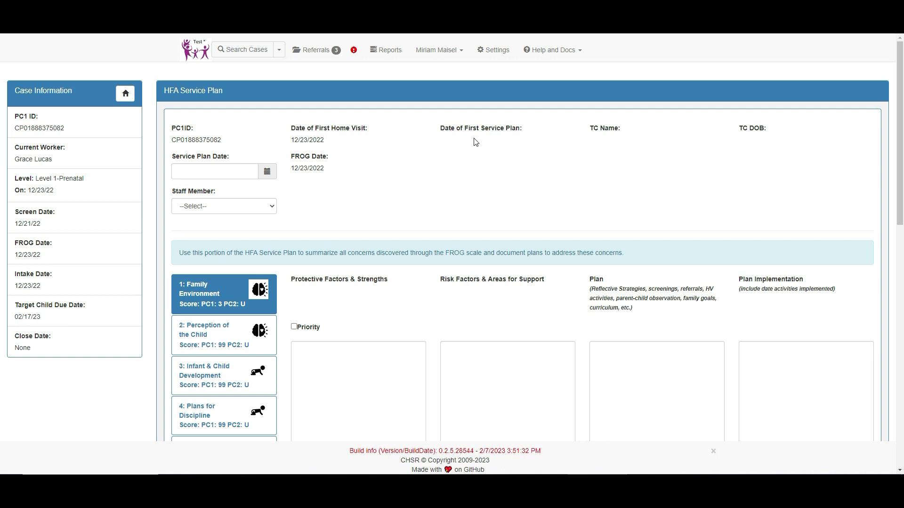
Set the Service Plan Date to 12/23/22 using the calendar.
left_click(267, 172)
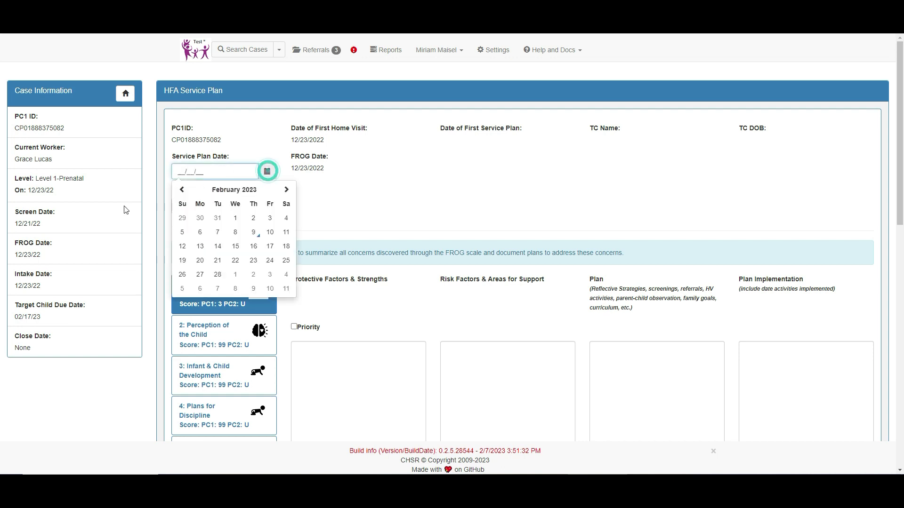
left_click(180, 190)
left_click(180, 190)
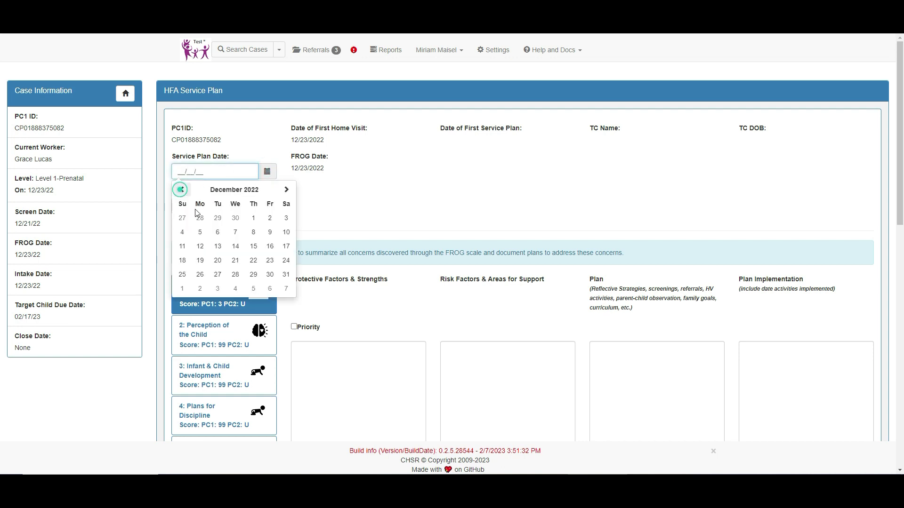
left_click(272, 260)
Assign the case's current worker as Staff Member and bring up the concern-area categories.
left_click(243, 212)
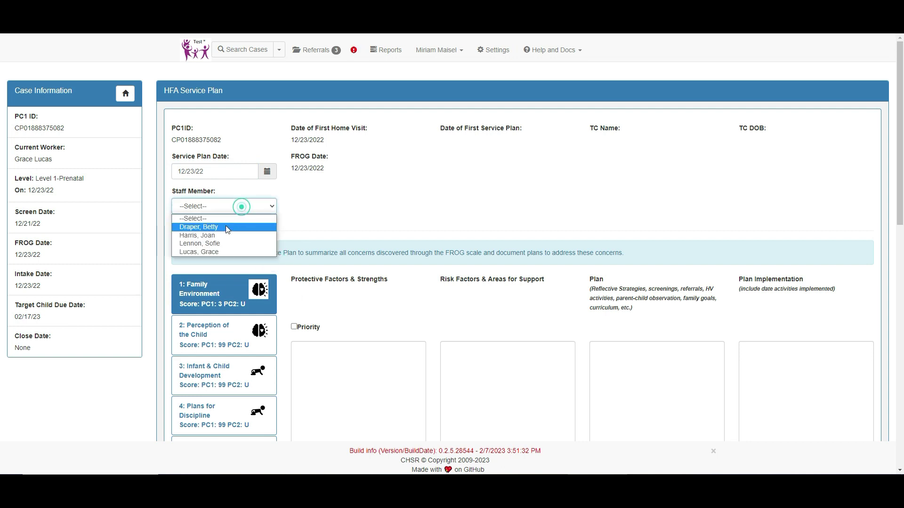
left_click(225, 251)
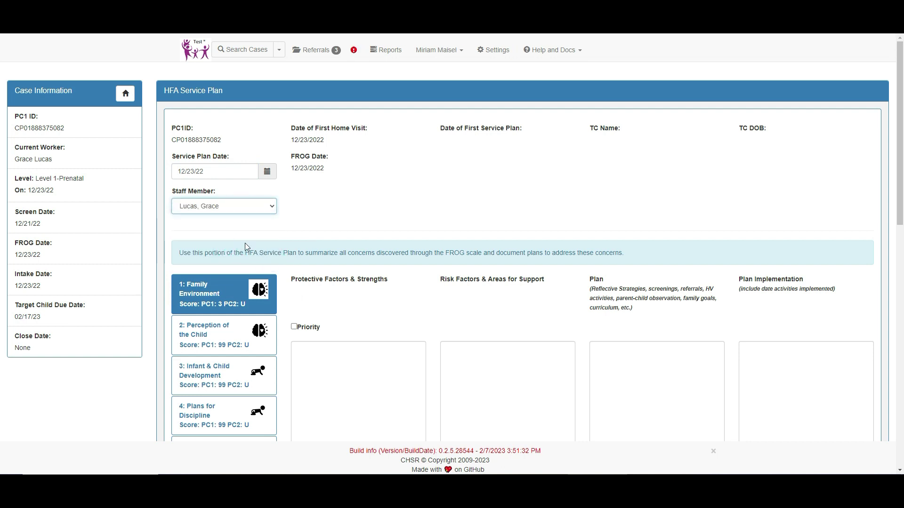
scroll(207, 270, "down", 3)
scroll(207, 274, "down", 8)
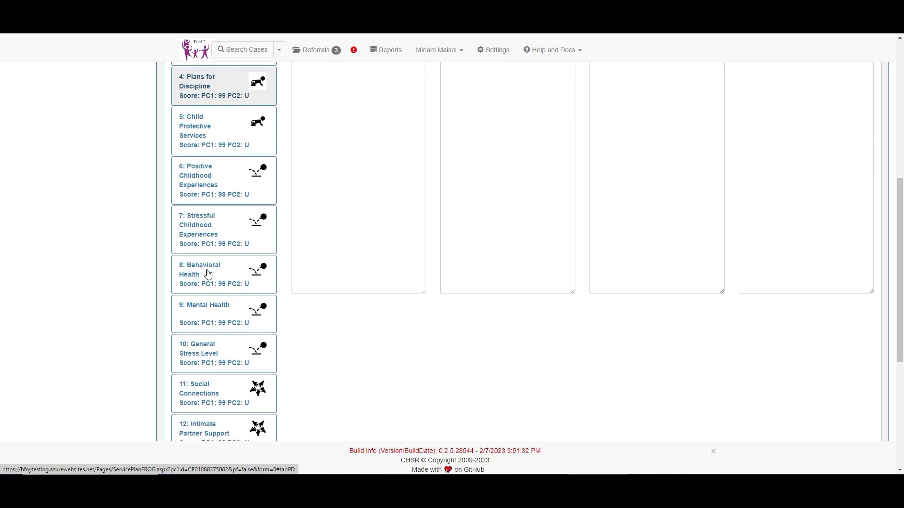
scroll(208, 274, "down", 2)
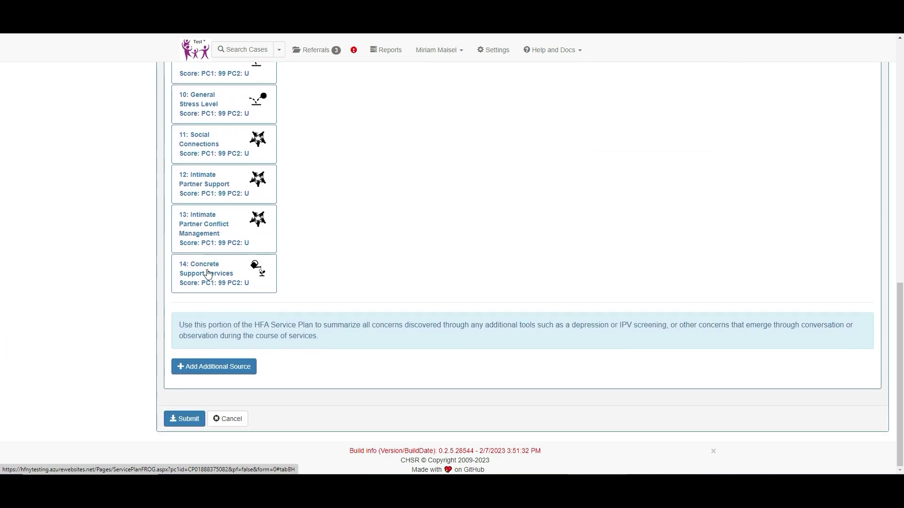
left_click(209, 271)
left_click(208, 274)
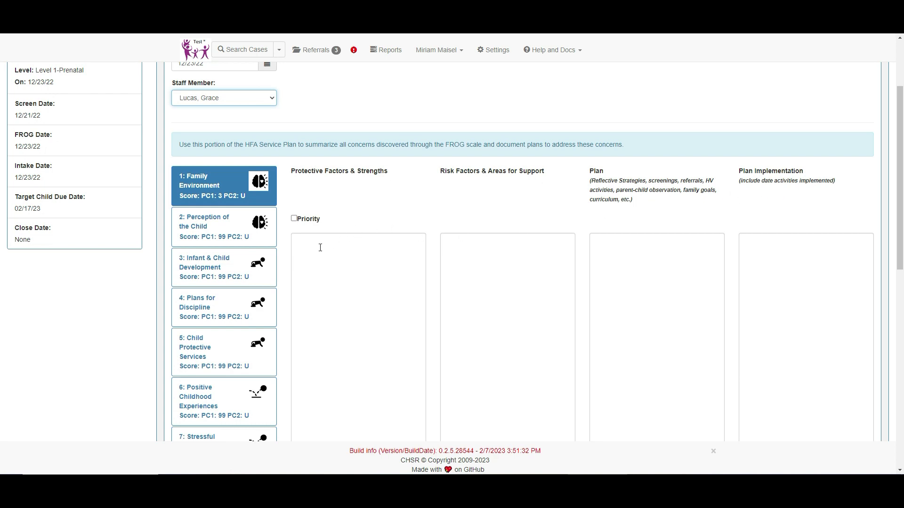
Enter '12/23/22 notes' in the Infant & Child Development Plan field and mark that area Priority.
left_click(208, 275)
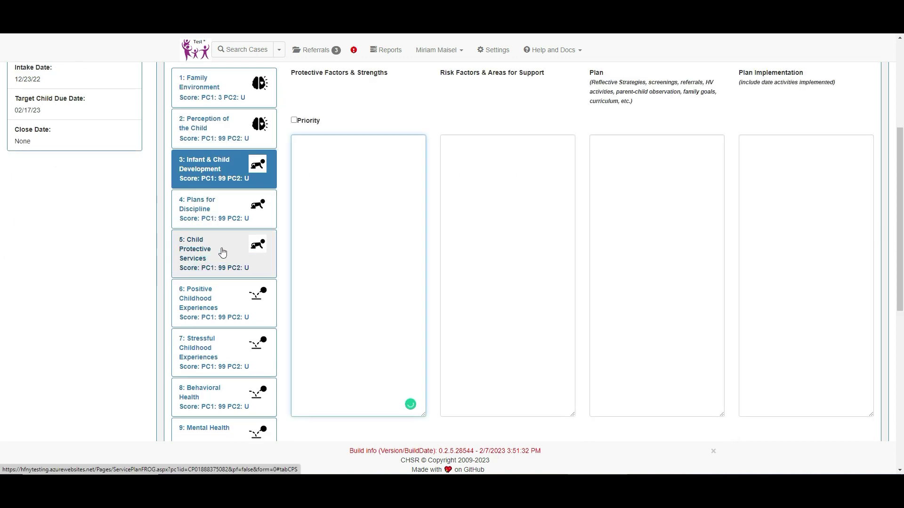
left_click(227, 170)
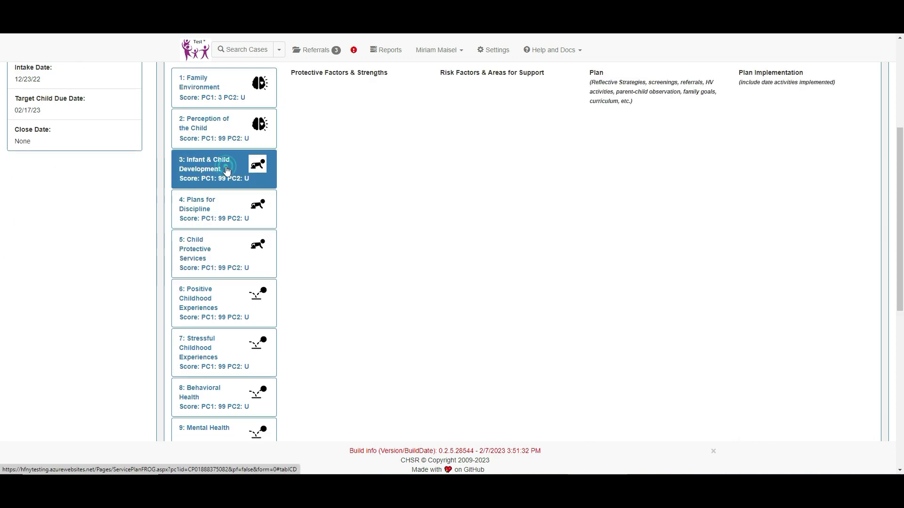
left_click(308, 150)
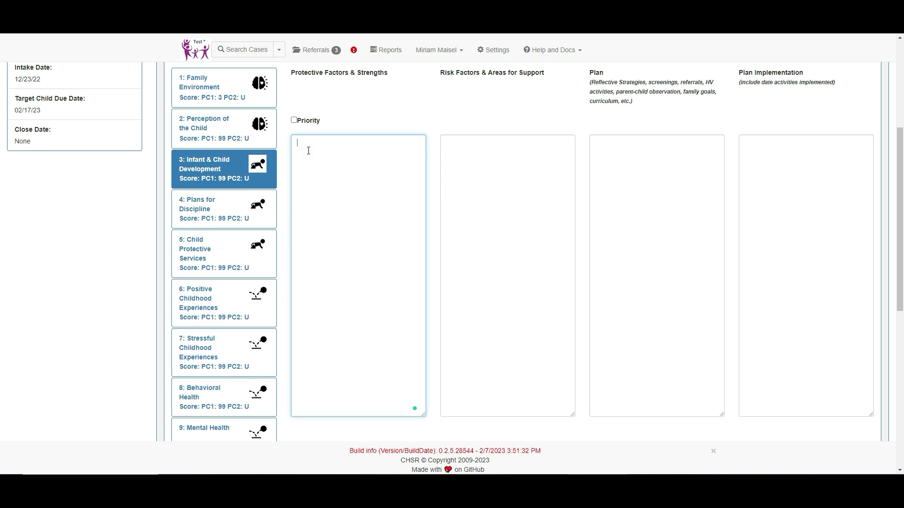
left_click(477, 149)
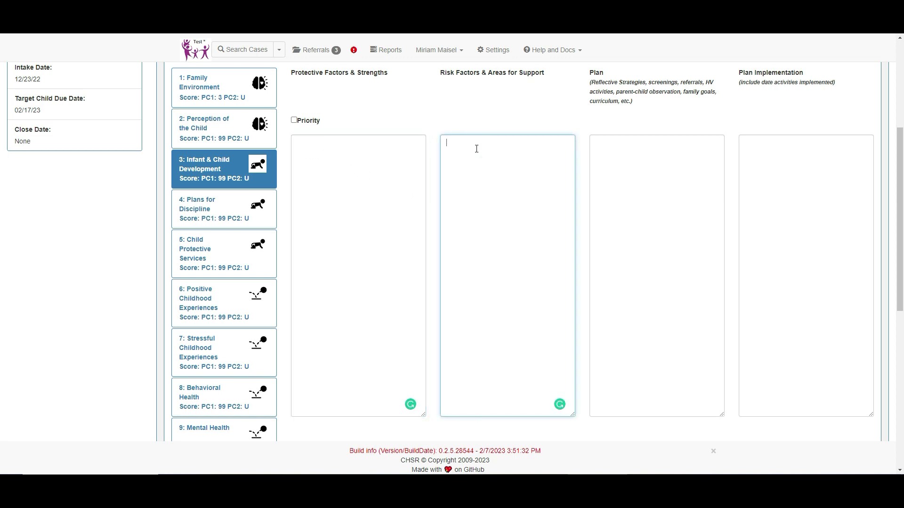
left_click(613, 159)
type("12/23/22 notes")
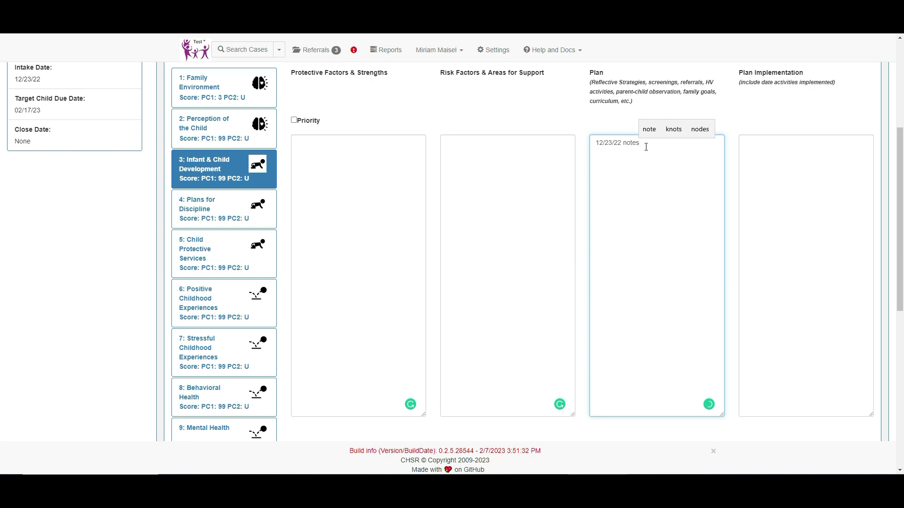
left_click(294, 121)
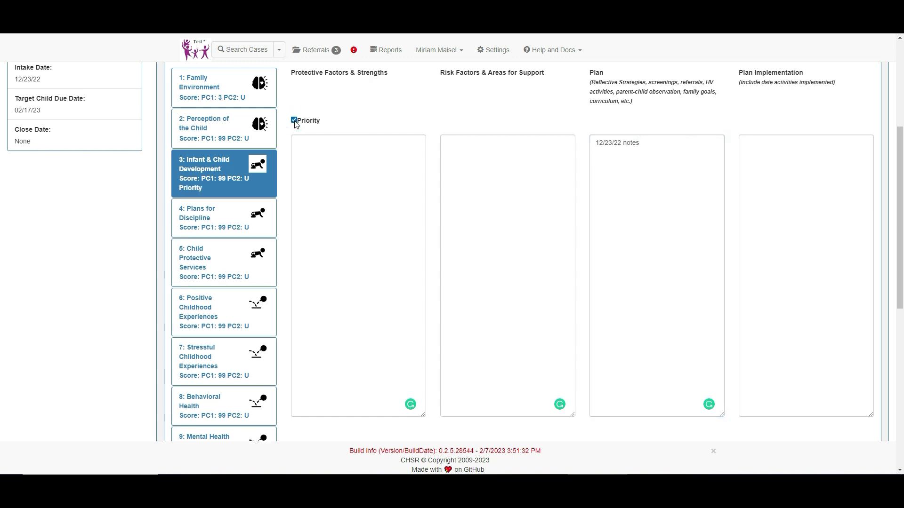
scroll(285, 142, "down", 1)
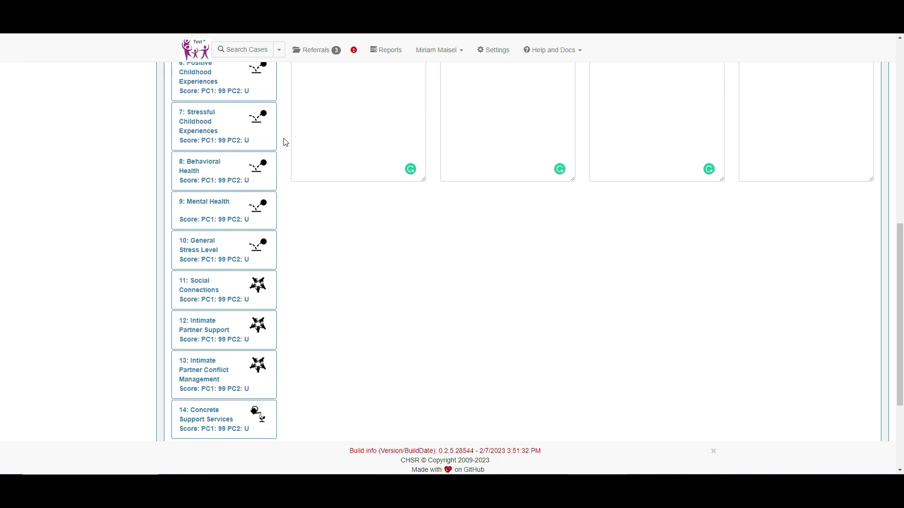
scroll(286, 142, "down", 3)
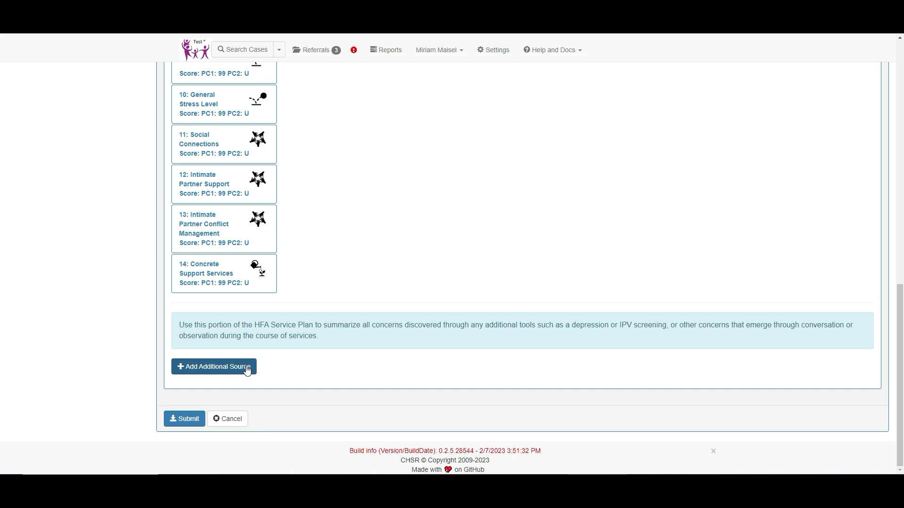
Start an additional source named CHEERS dated 12/23/22.
left_click(213, 371)
left_click(91, 101)
type("CHEERS")
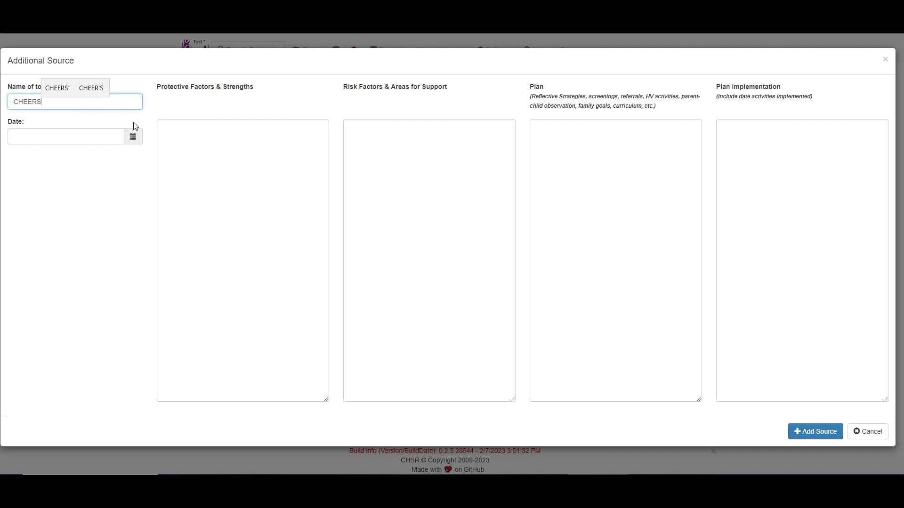
left_click(132, 136)
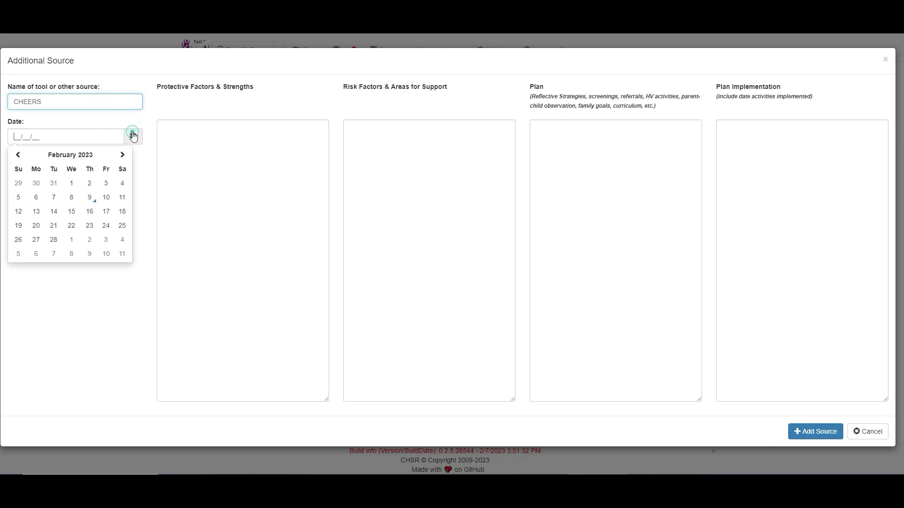
left_click(18, 155)
left_click(18, 155)
left_click(106, 229)
Give the CHEERS source the plan '12/23/22 notes' and add it to the service plan.
left_click(592, 138)
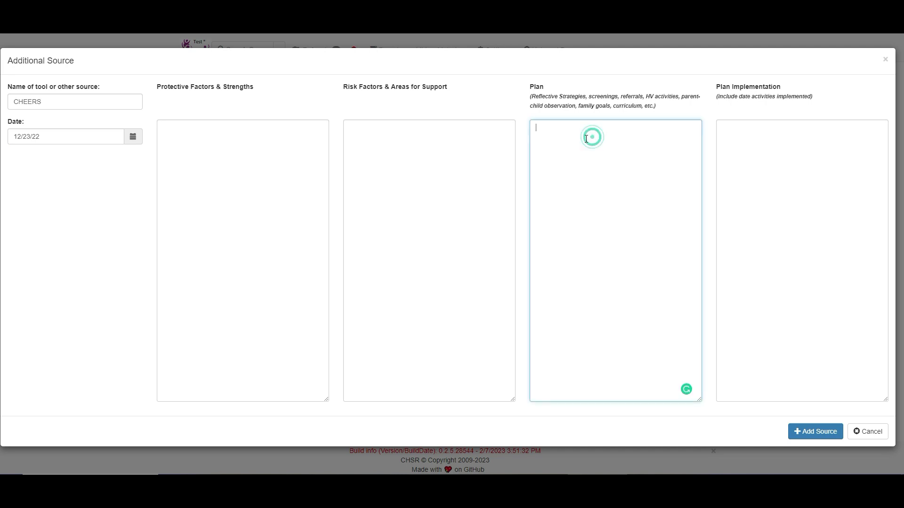
type("12/23/22 notes")
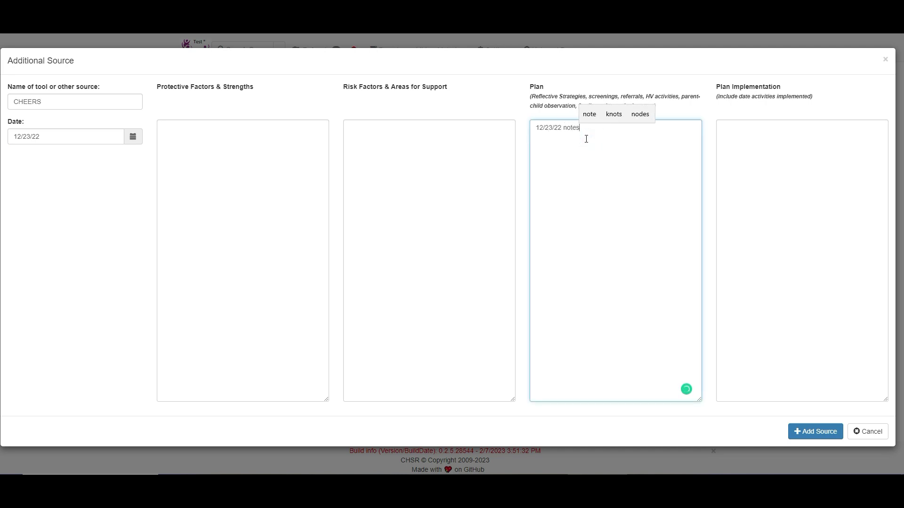
left_click(821, 434)
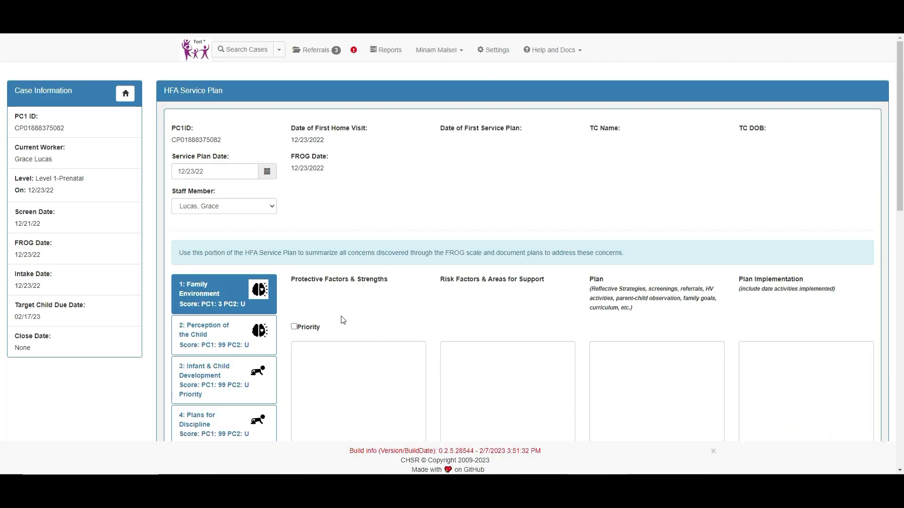
Submit the completed 12/23/22 HFA Service Plan form.
scroll(343, 320, "down", 4)
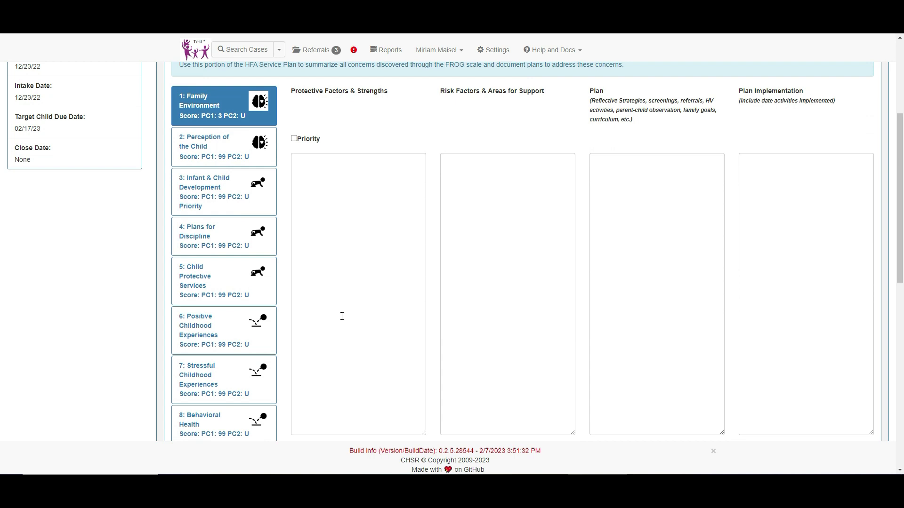
scroll(342, 317, "down", 1)
scroll(342, 316, "up", 2)
scroll(342, 316, "down", 10)
scroll(342, 319, "down", 1)
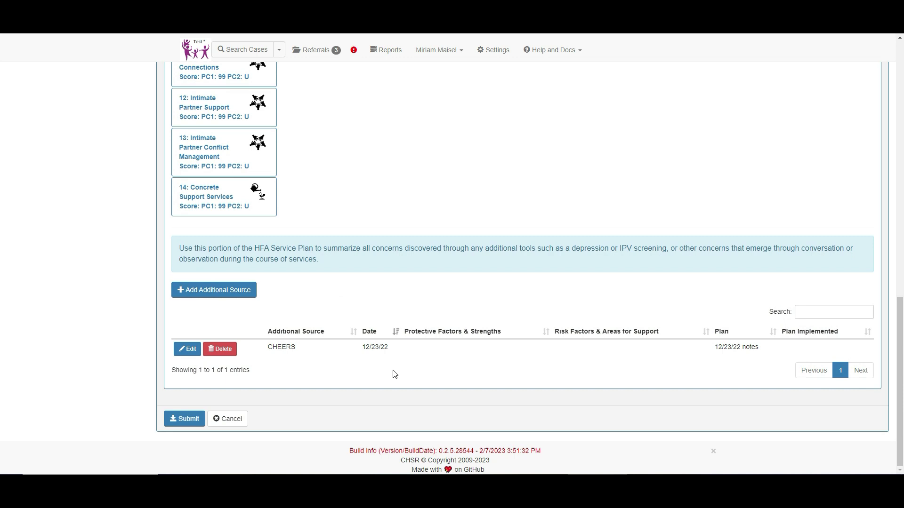
left_click(191, 422)
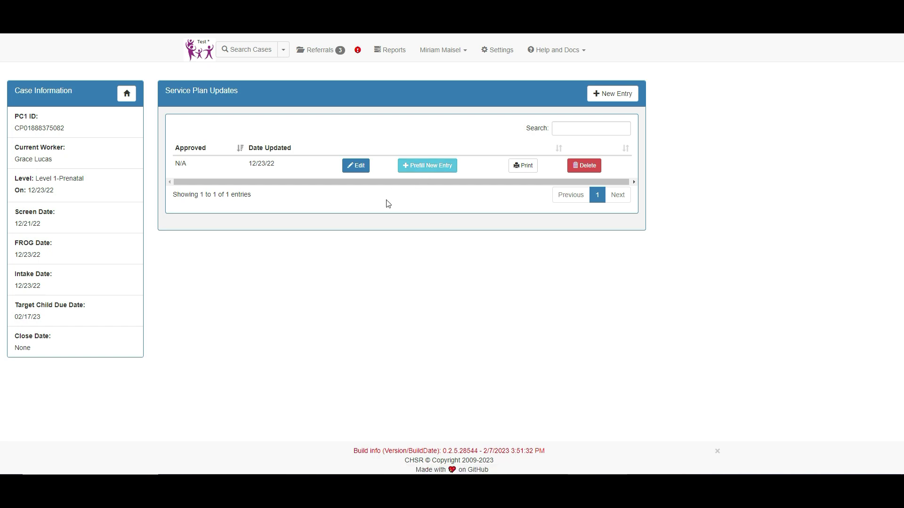
left_click(351, 168)
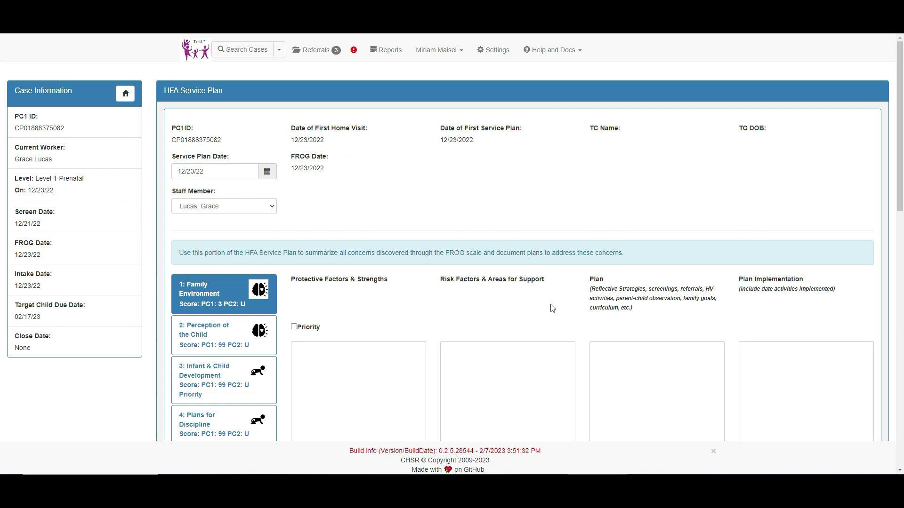
scroll(551, 306, "down", 1)
left_click(210, 351)
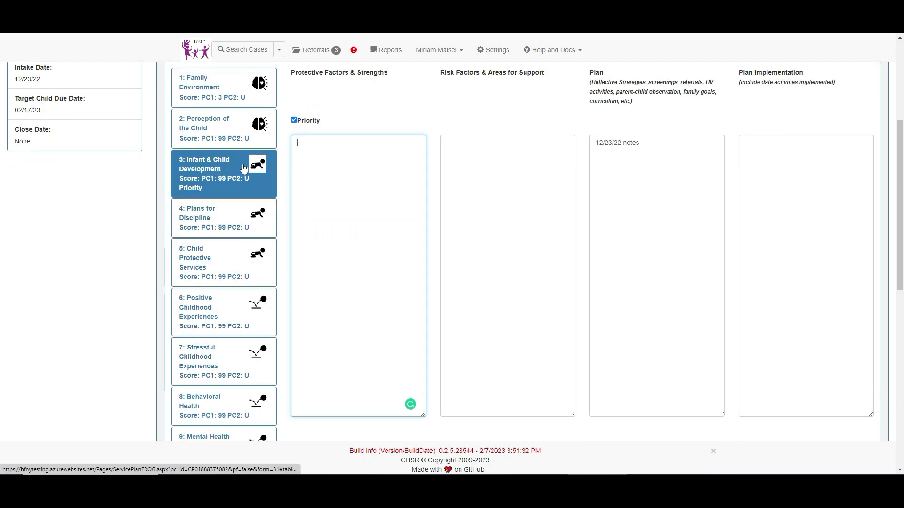
scroll(282, 183, "up", 4)
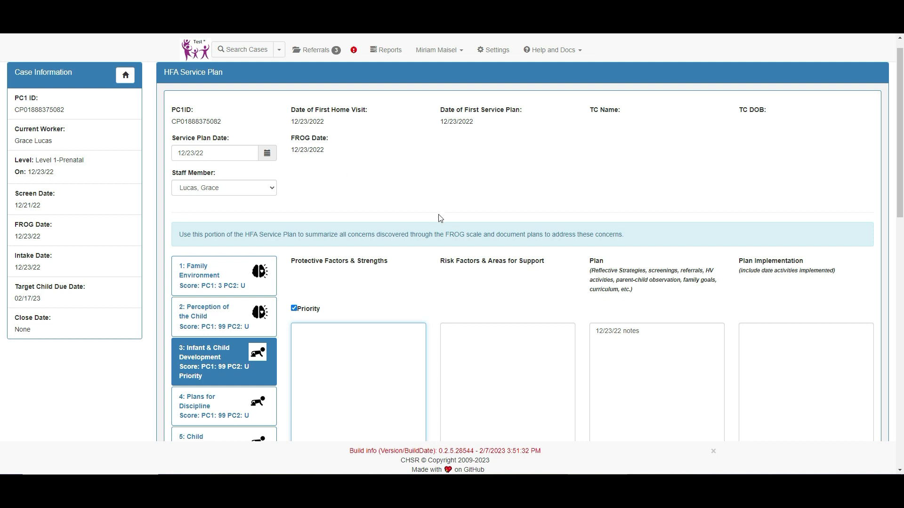
scroll(459, 214, "down", 2)
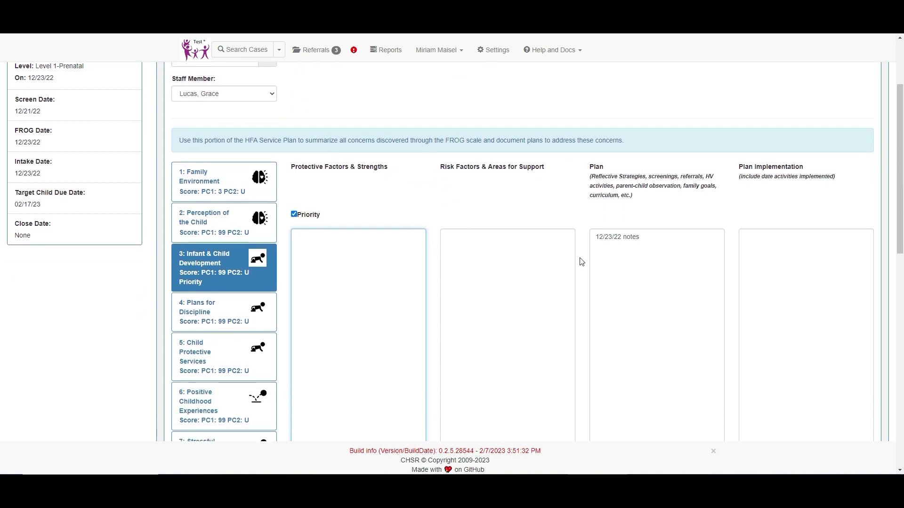
left_click(813, 255)
scroll(661, 275, "down", 10)
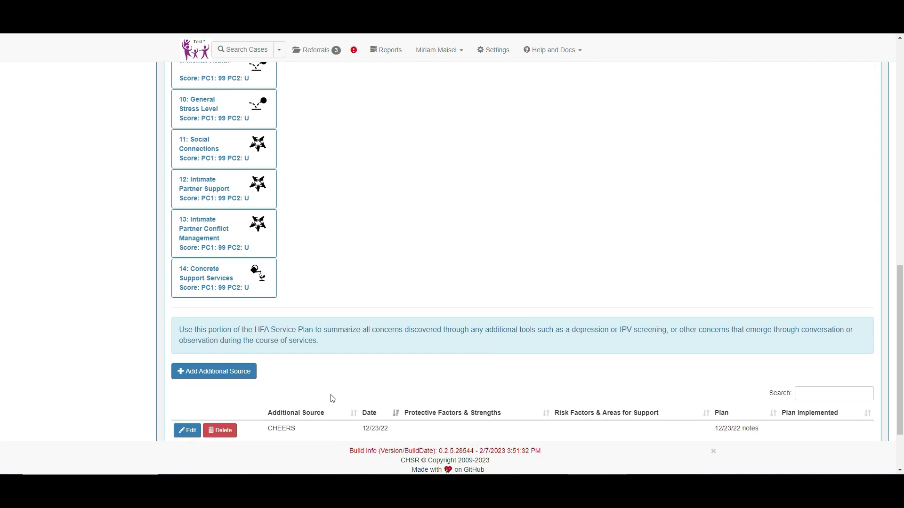
scroll(208, 434, "down", 2)
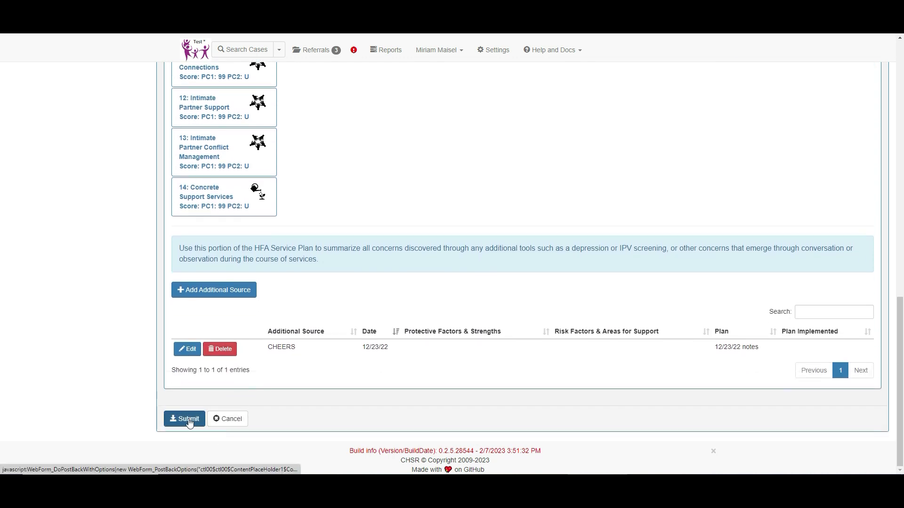
left_click(187, 419)
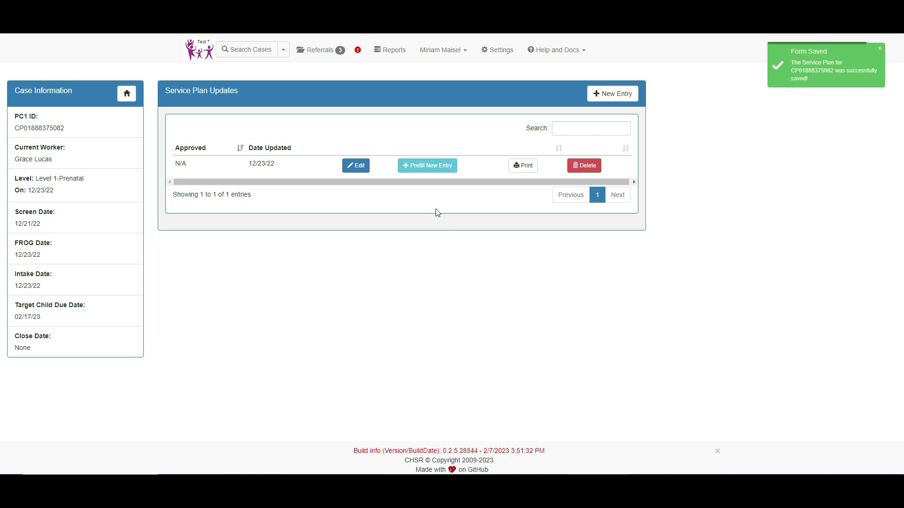
Prefill a new plan from the 12/23/22 one, dated 01/02/23 with a different staff member.
left_click(426, 168)
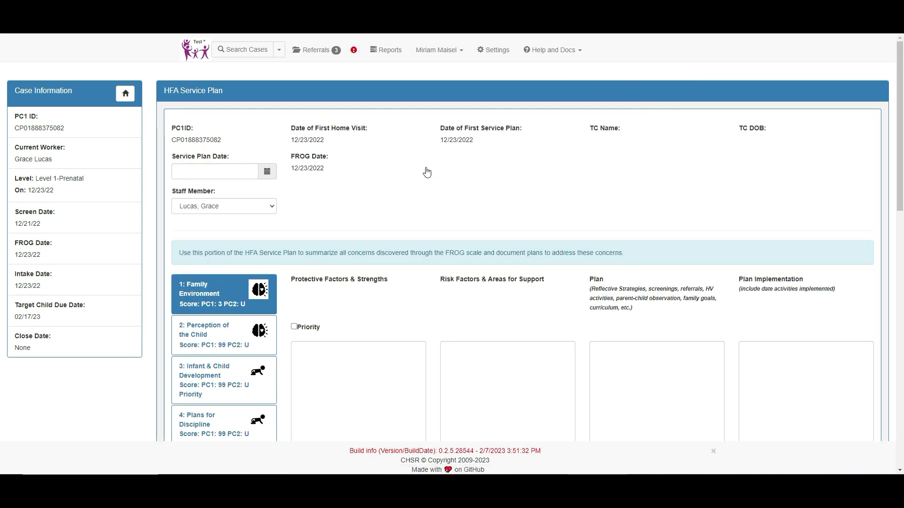
left_click(266, 174)
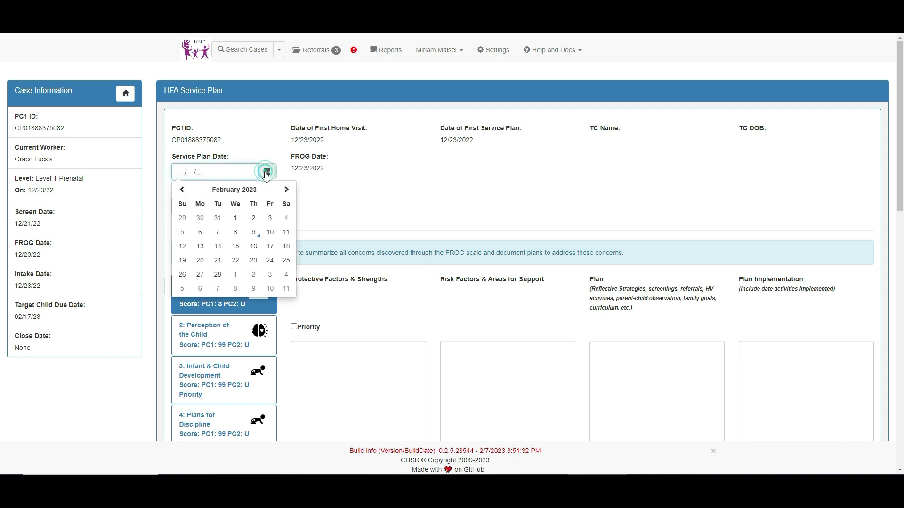
left_click(181, 190)
left_click(200, 218)
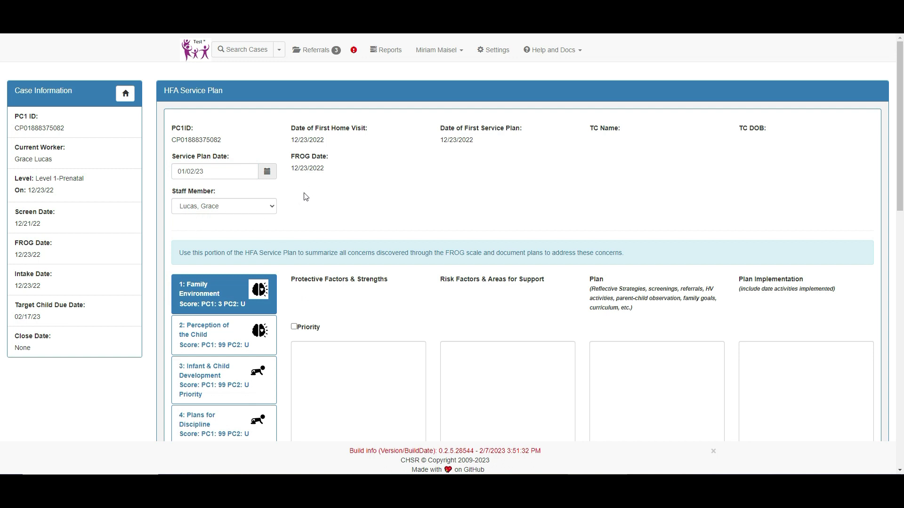
left_click(232, 210)
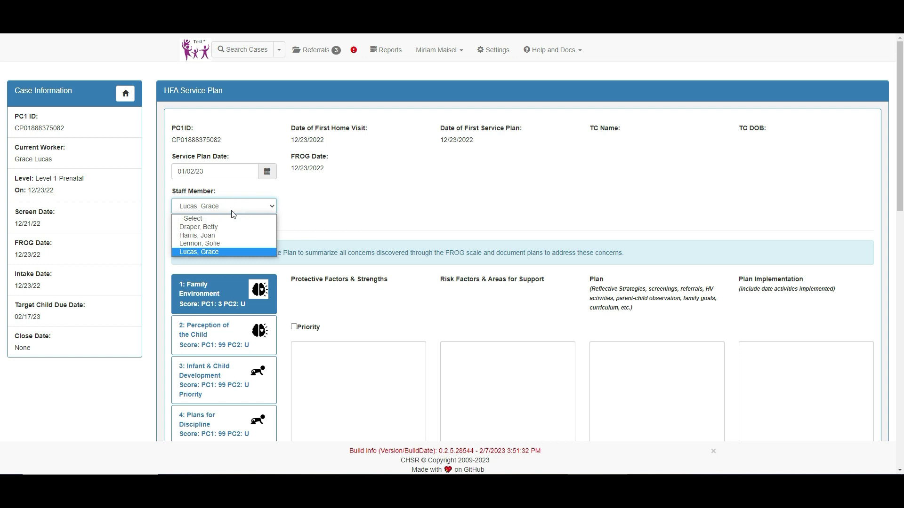
left_click(220, 235)
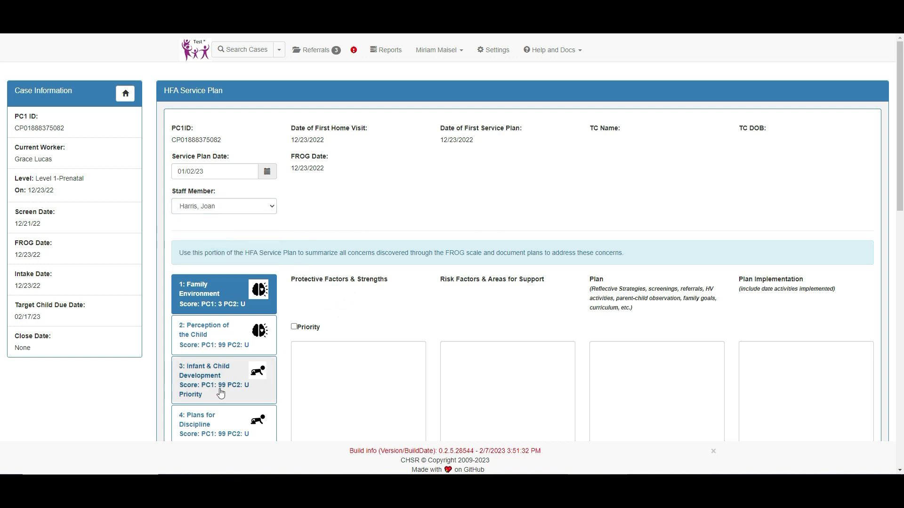
Add '01/02/23 notes' on a new line of the Infant & Child Development plan and submit.
left_click(202, 394)
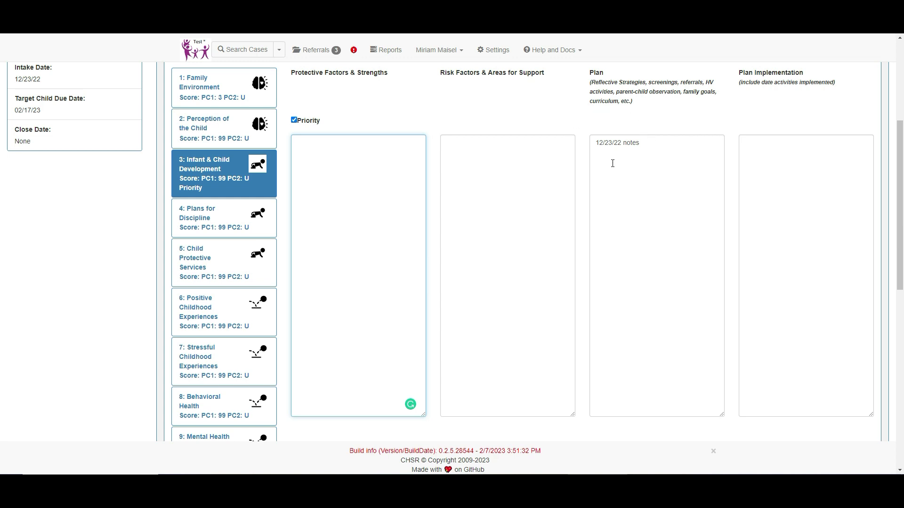
left_click(666, 158)
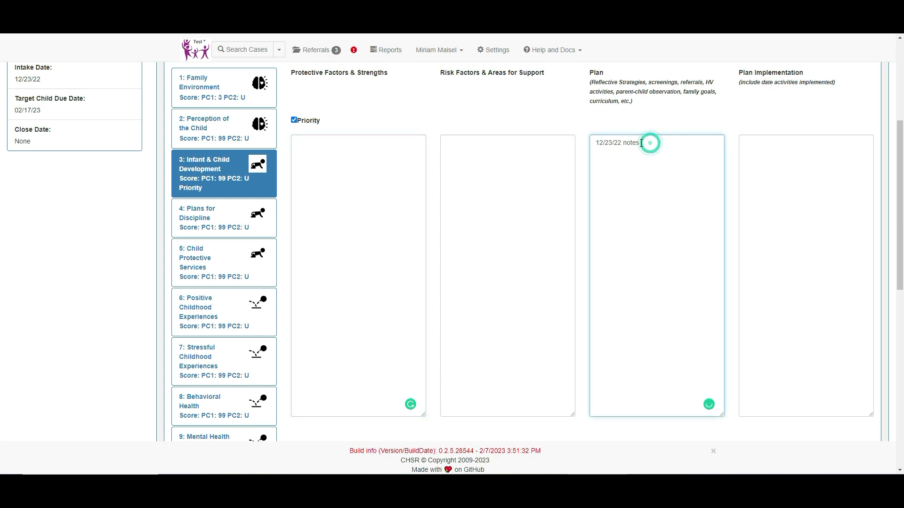
type("01/02/23 notes")
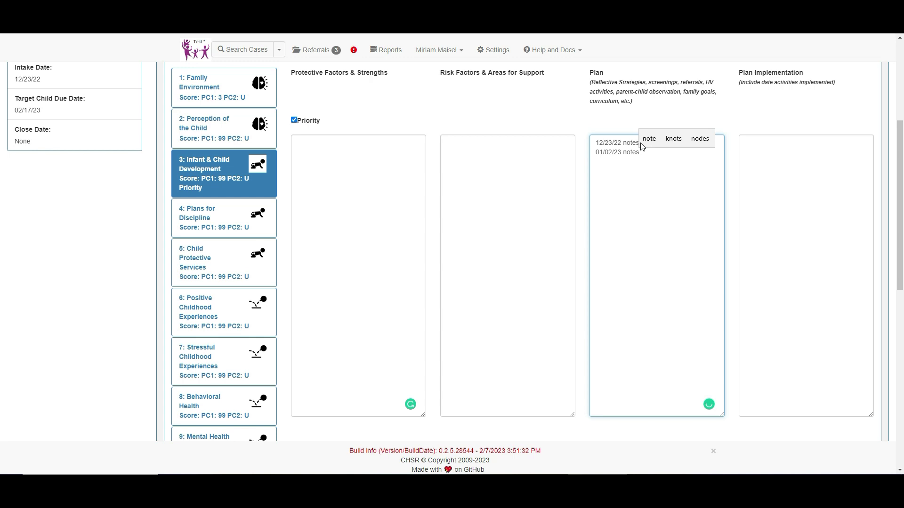
scroll(353, 306, "down", 10)
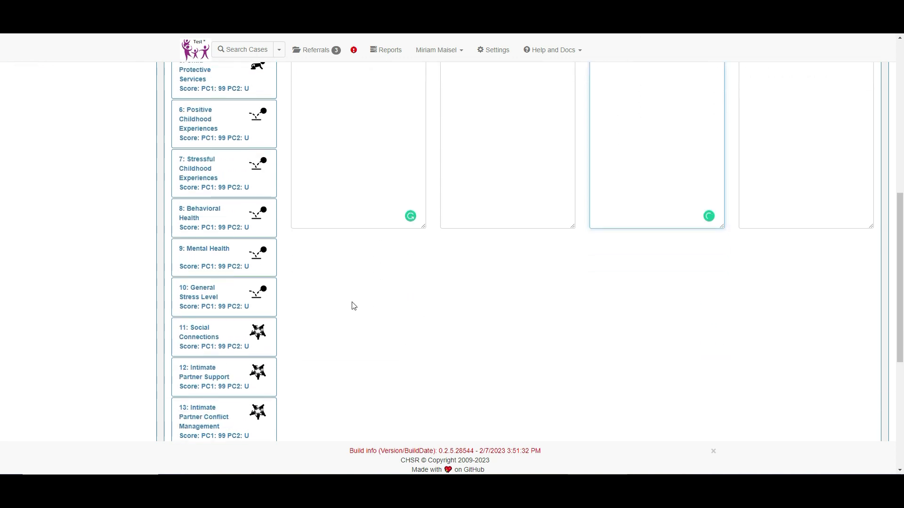
left_click(182, 419)
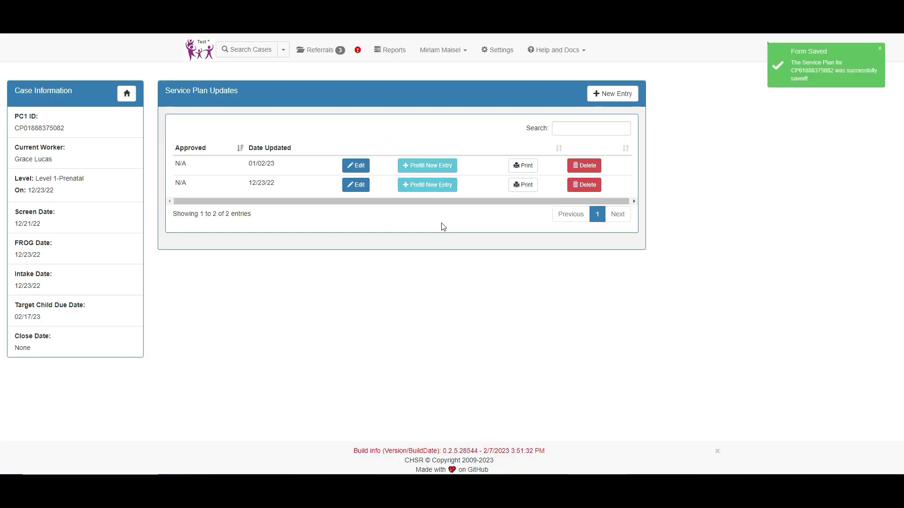